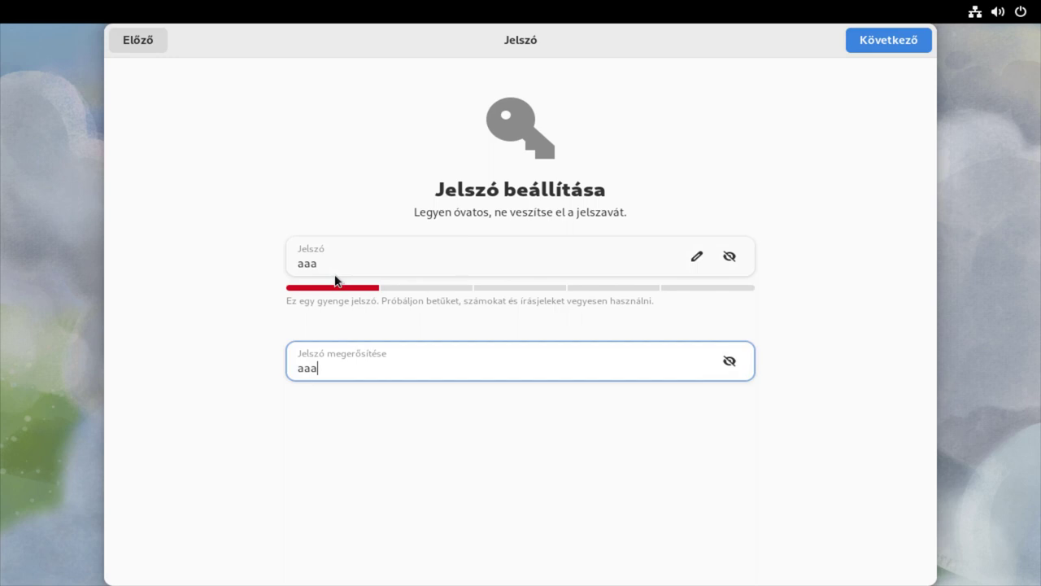
Finish the initial Fedora Linux setup with the entered password and decline the GNOME 44 welcome tour.
click(900, 38)
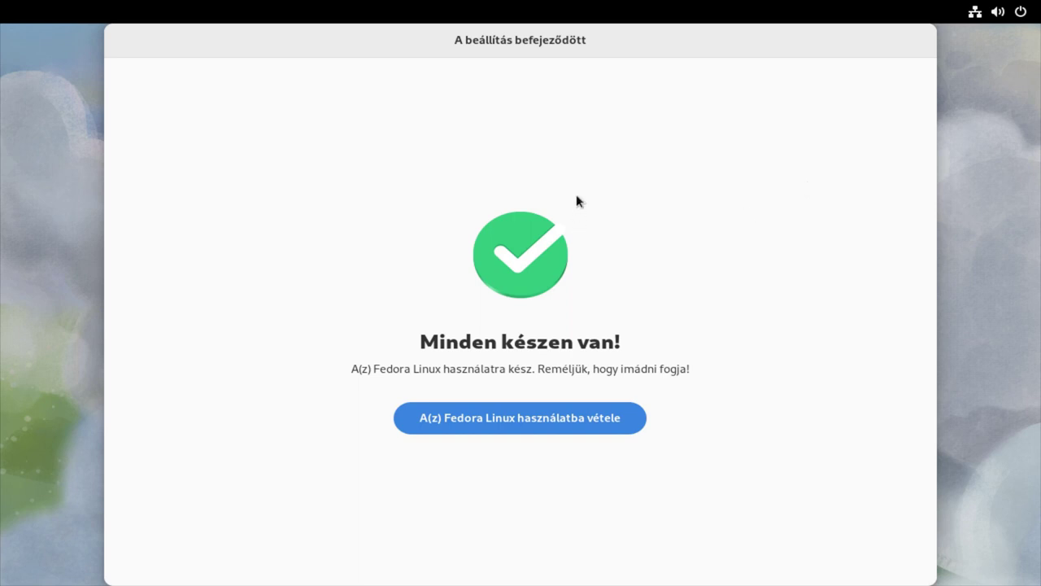
click(536, 419)
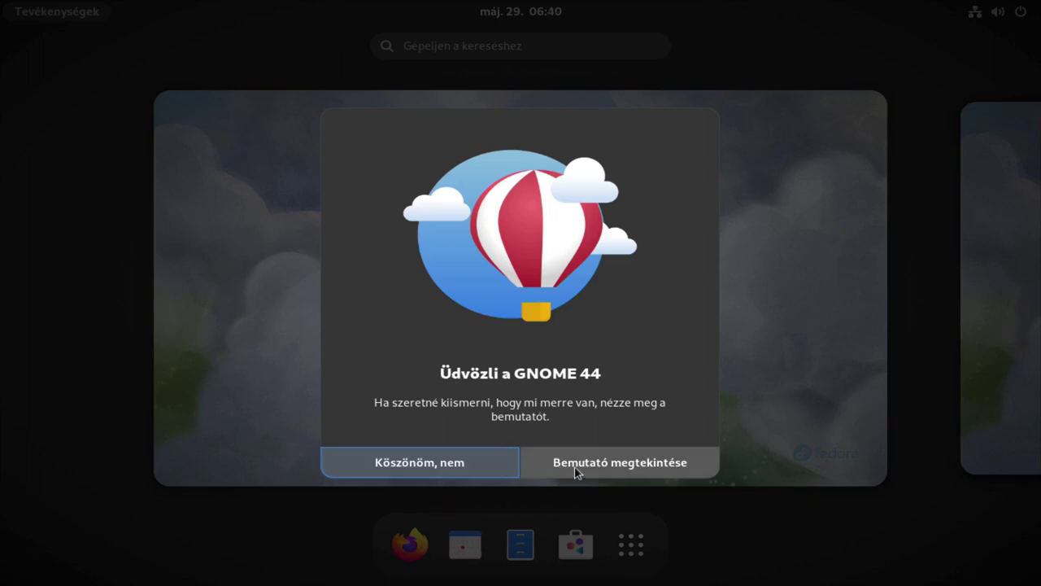
click(412, 468)
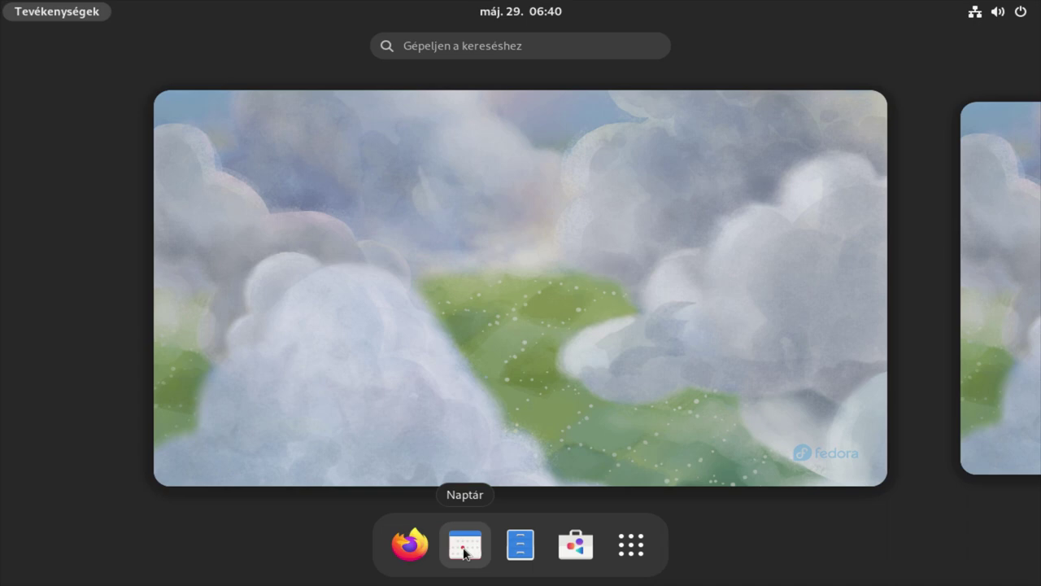
Open the Files app and create a folder named qqq inside Dokumentumok.
click(521, 556)
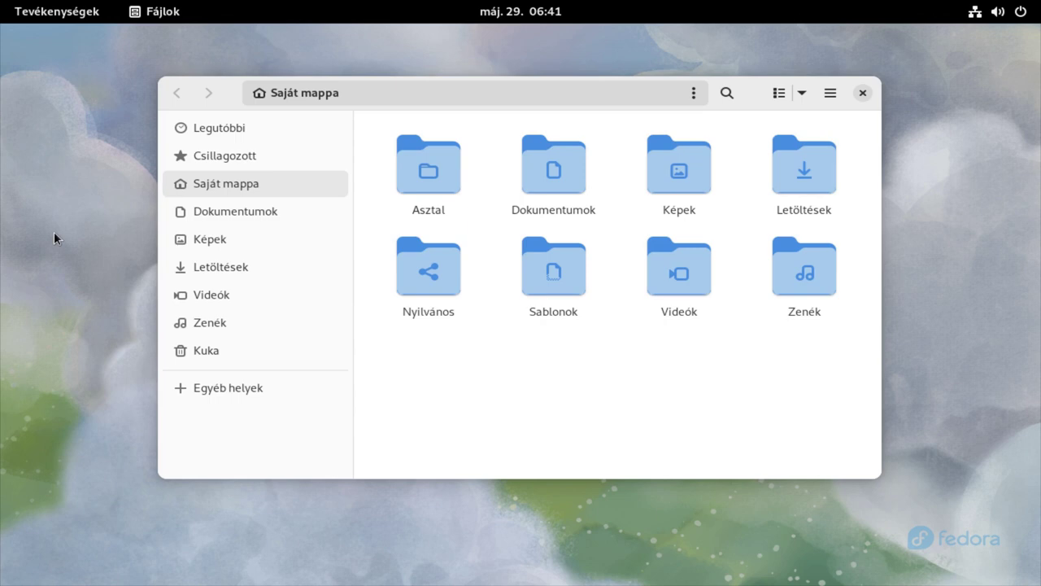
double_click(564, 158)
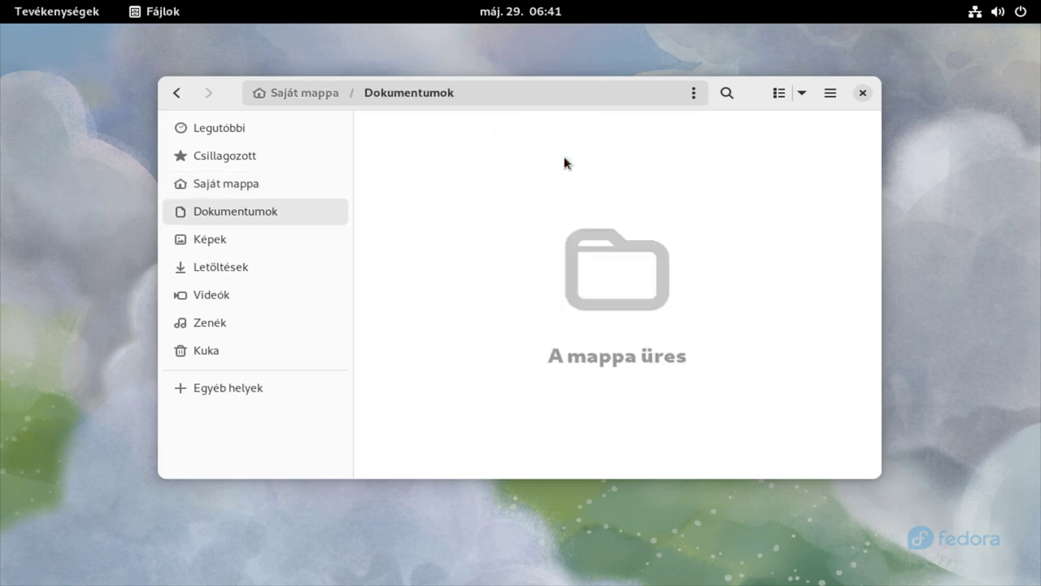
right_click(480, 196)
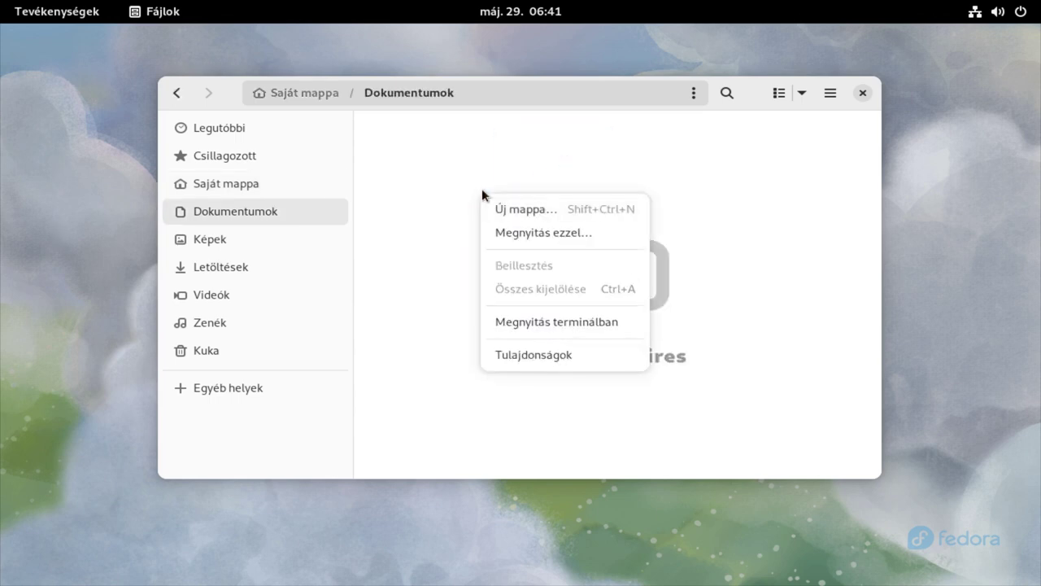
click(545, 218)
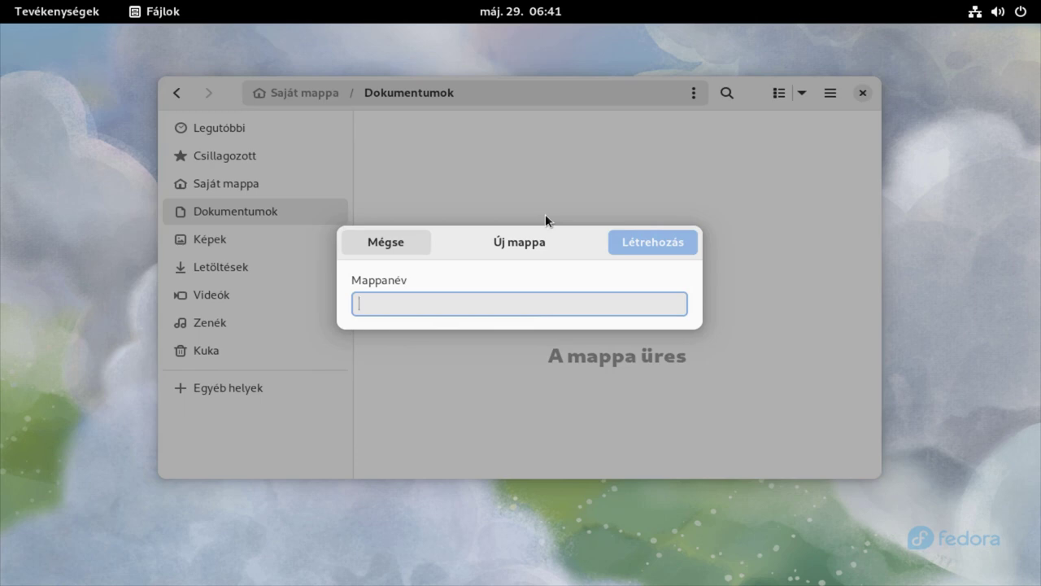
text(qqq)
click(623, 241)
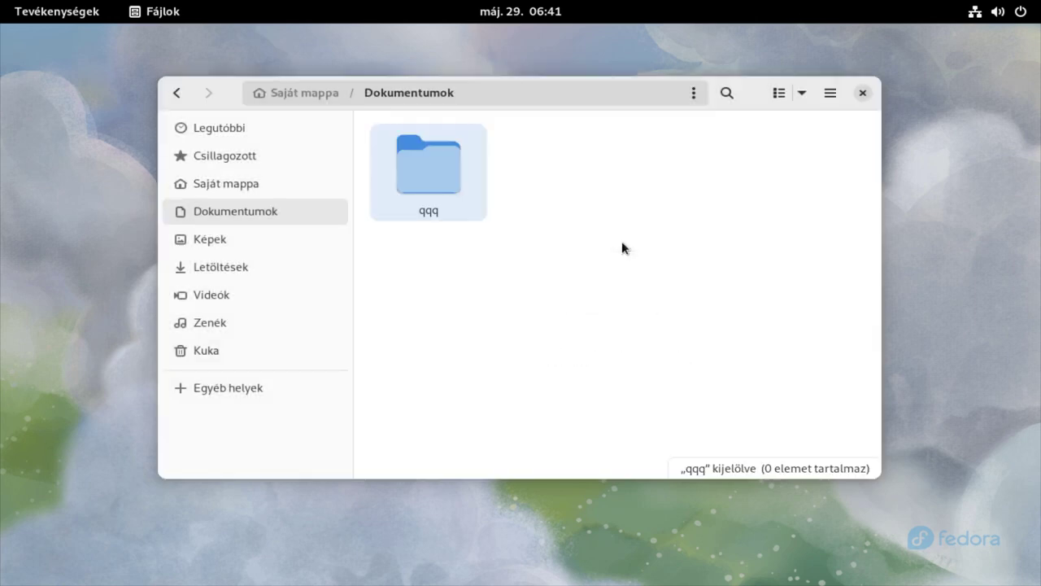
Return to Saját mappa and show its folders in list view.
click(289, 98)
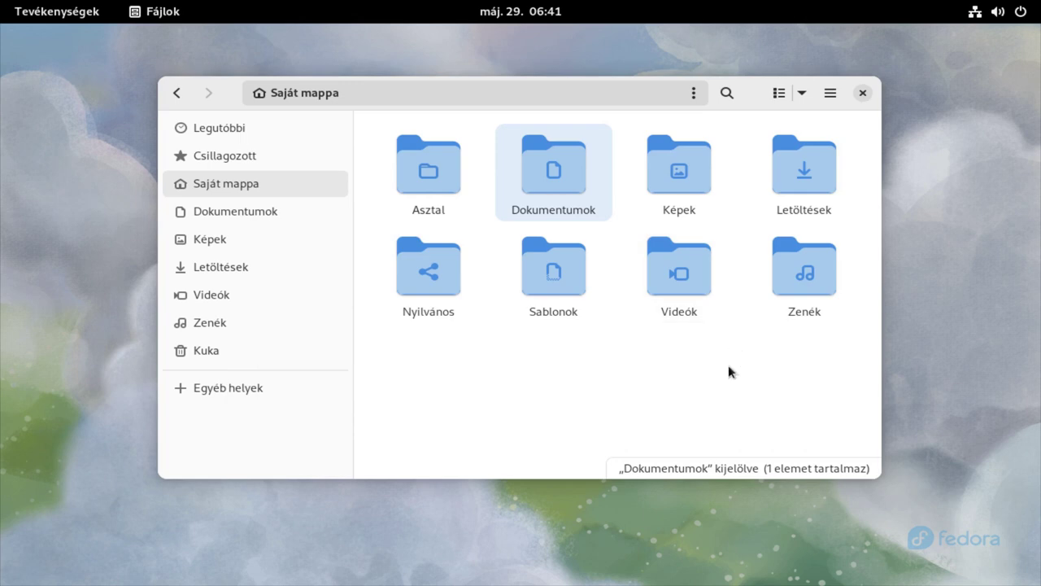
click(776, 94)
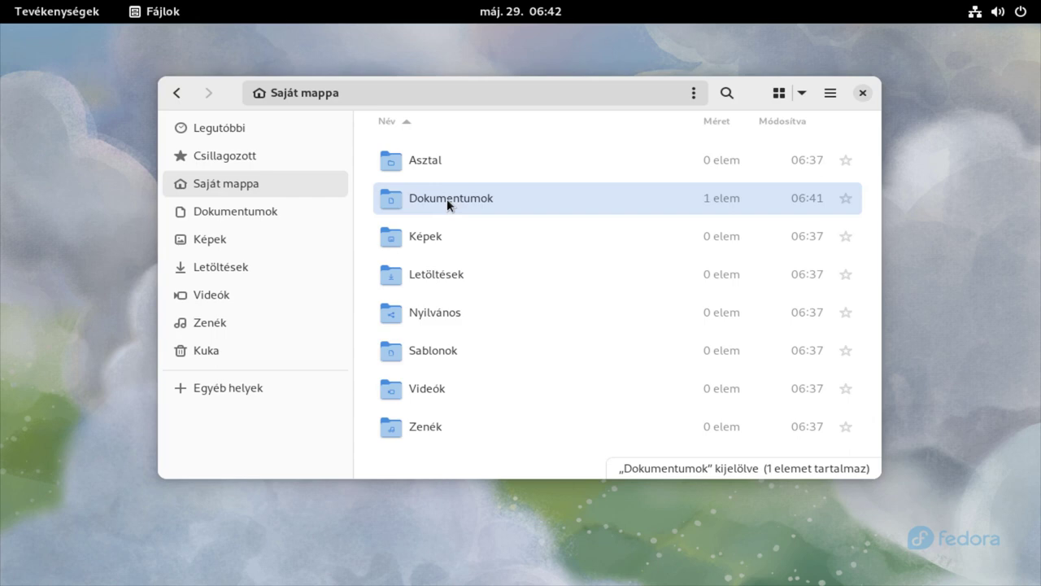
Enable the file manager's "Kinyitható mappák a listanézetben" option and expand the Dokumentumok folder in the list.
click(830, 95)
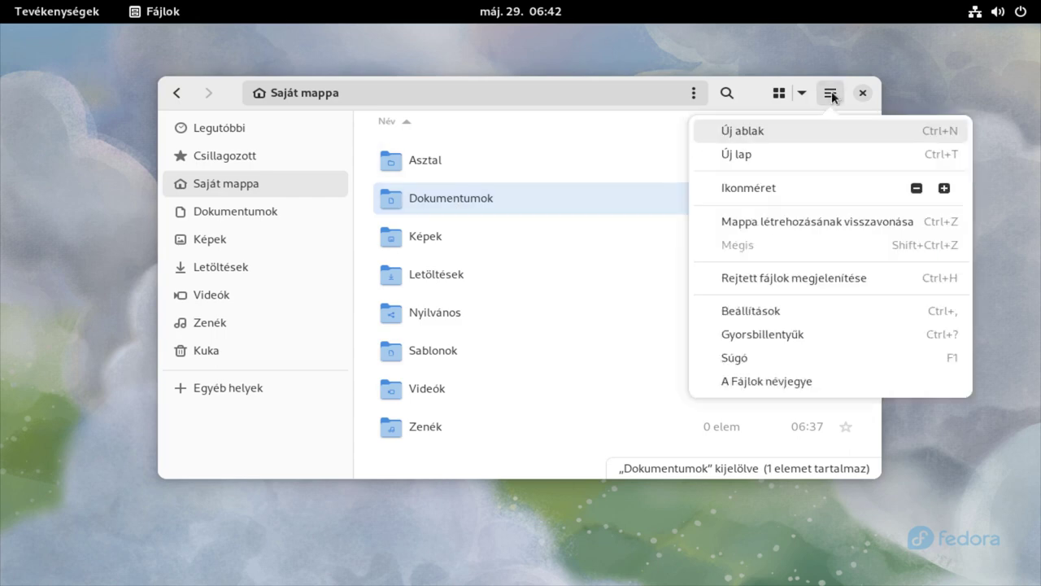
click(749, 309)
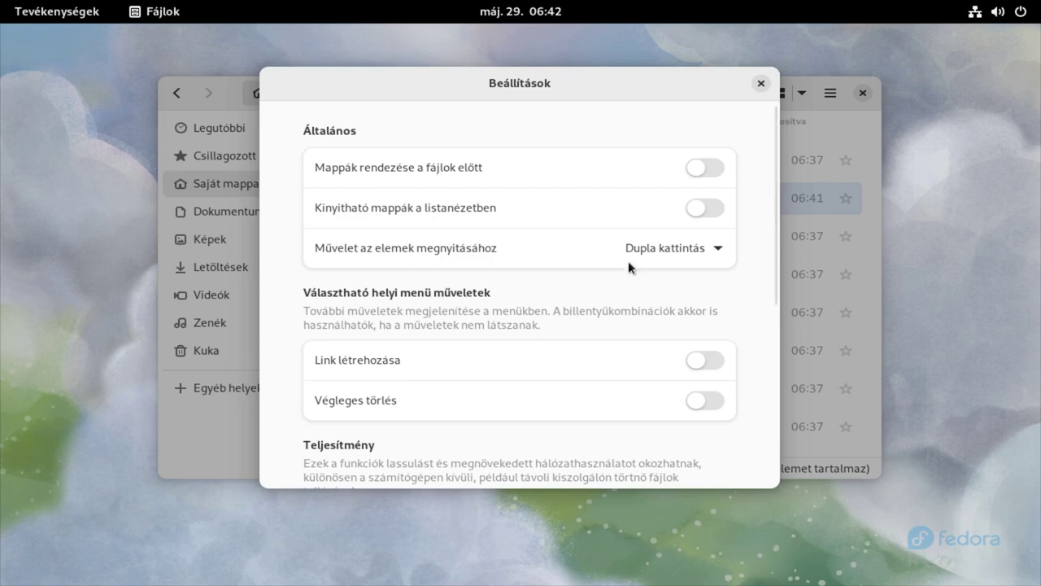
click(709, 204)
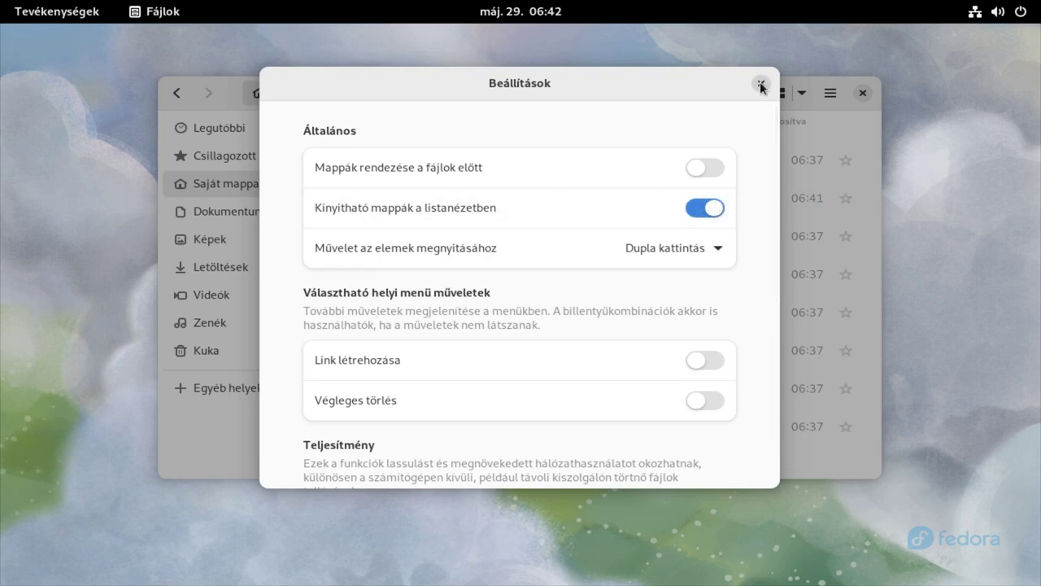
click(760, 85)
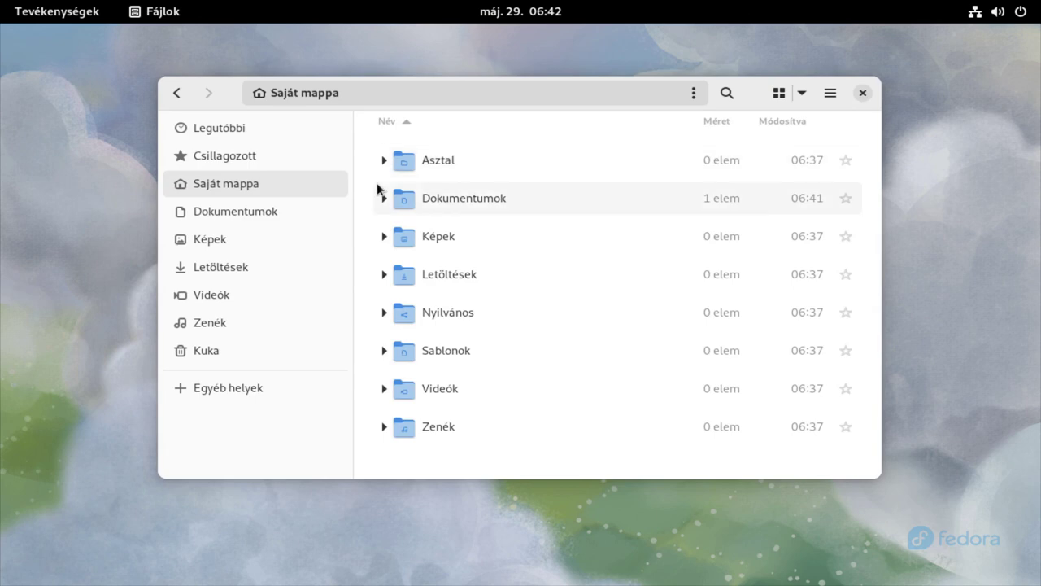
click(385, 197)
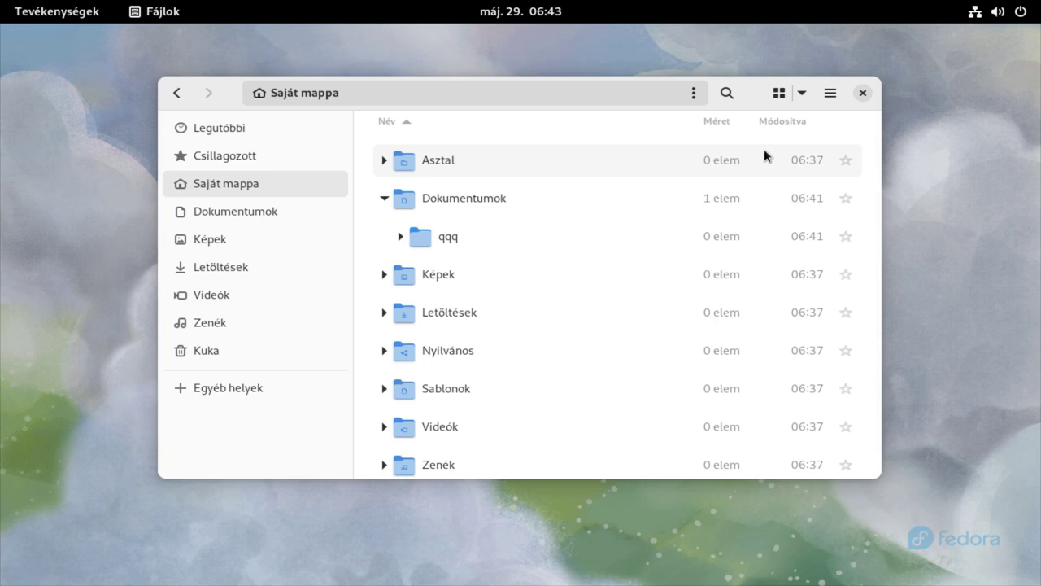
Switch the desktop to the dark style (Sötét stílus) and close the Files window.
click(1002, 14)
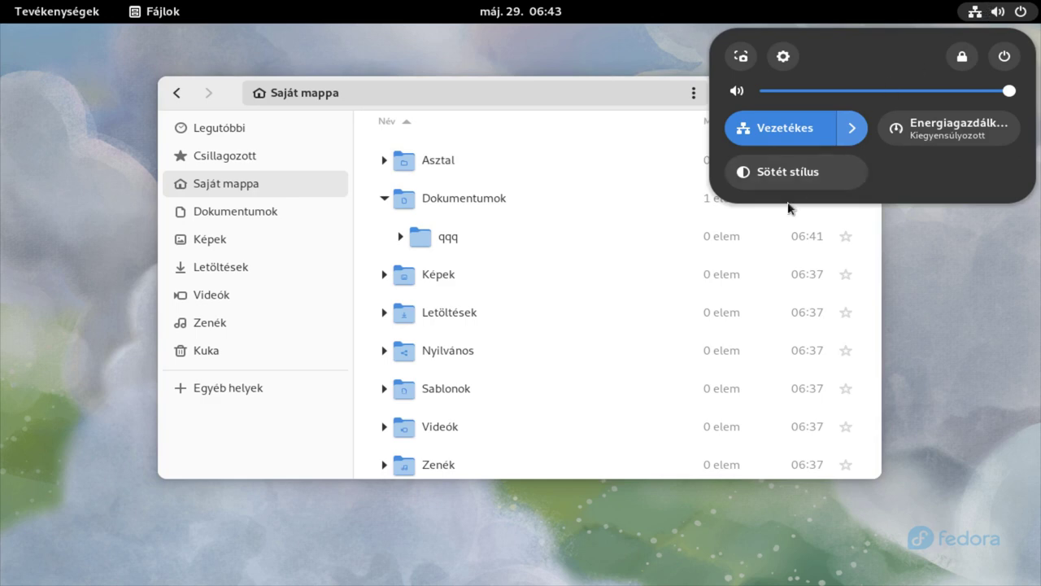
click(780, 173)
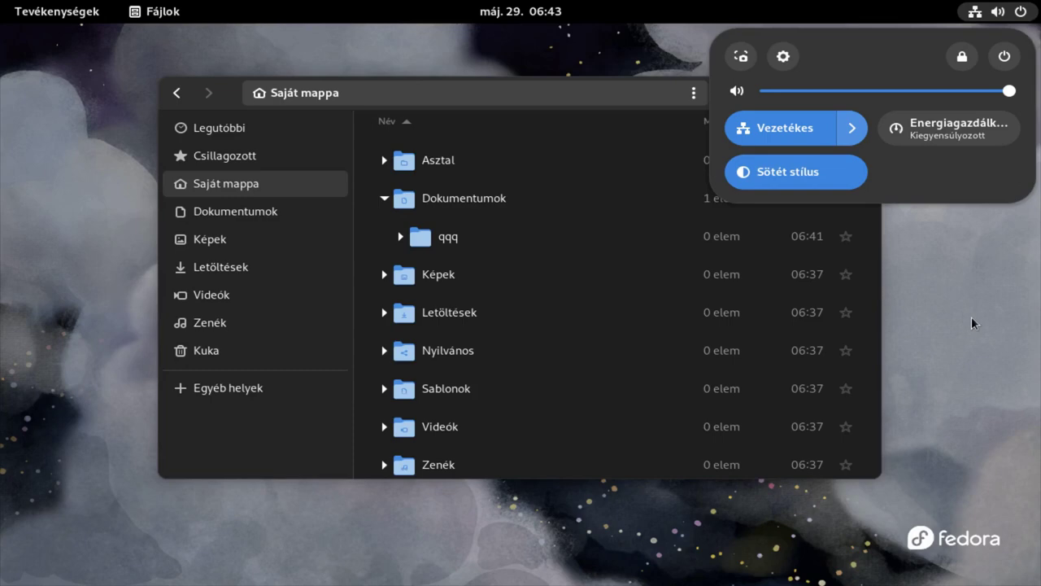
click(976, 268)
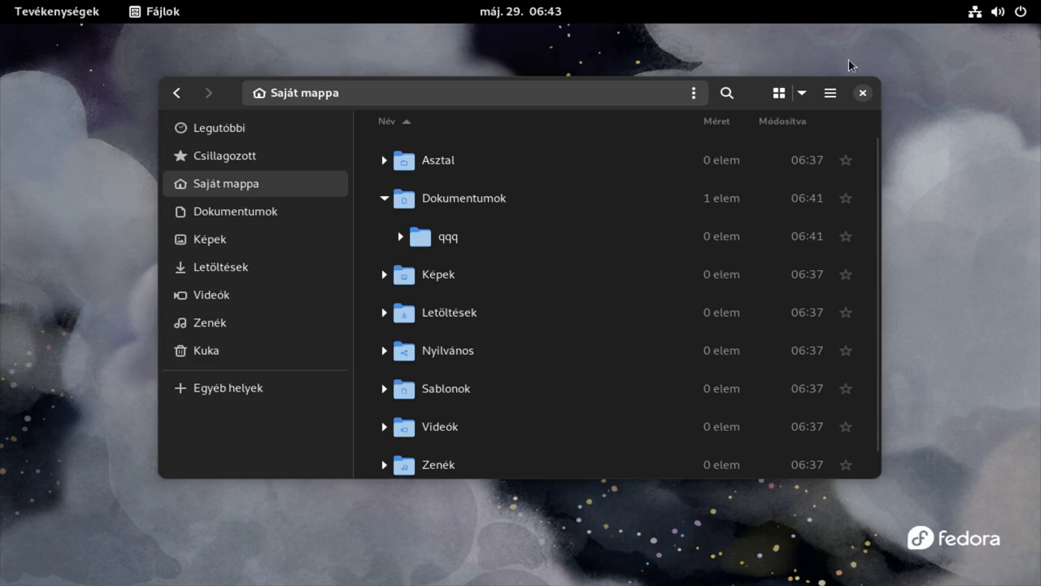
click(863, 93)
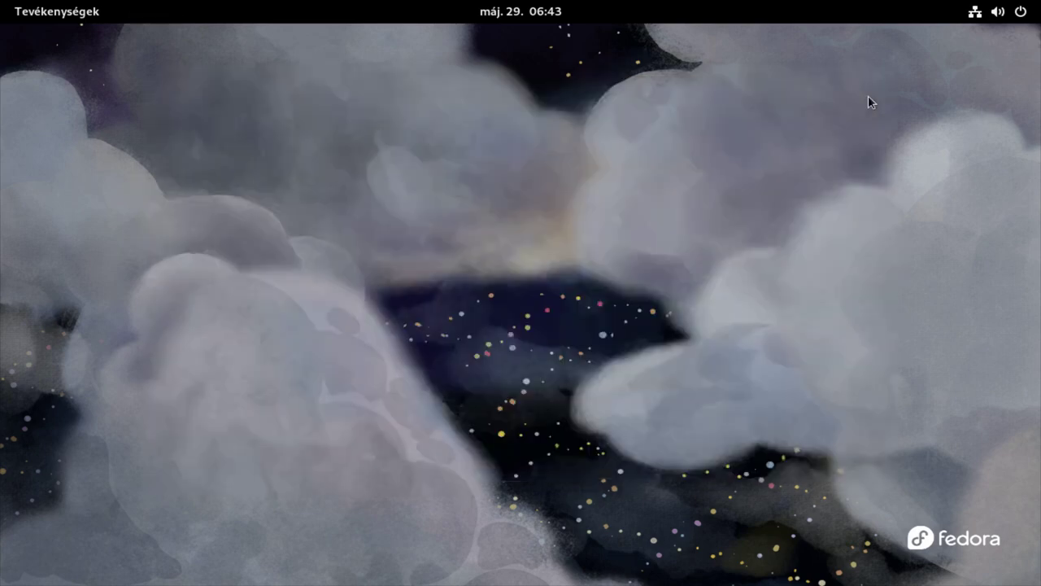
Open the Software app, search for "kmymon" and open the KMyMoney details page.
click(31, 10)
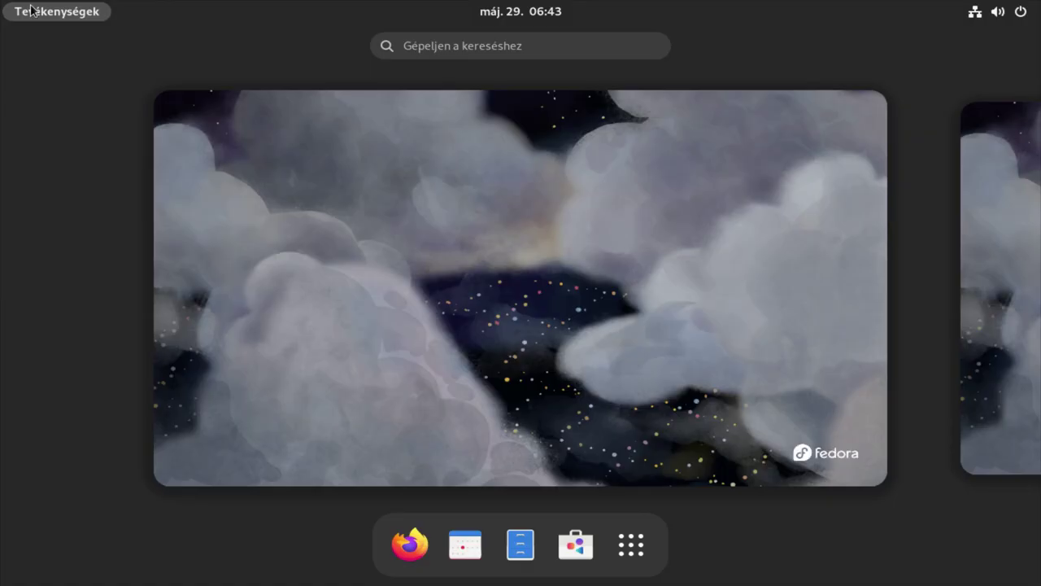
click(569, 553)
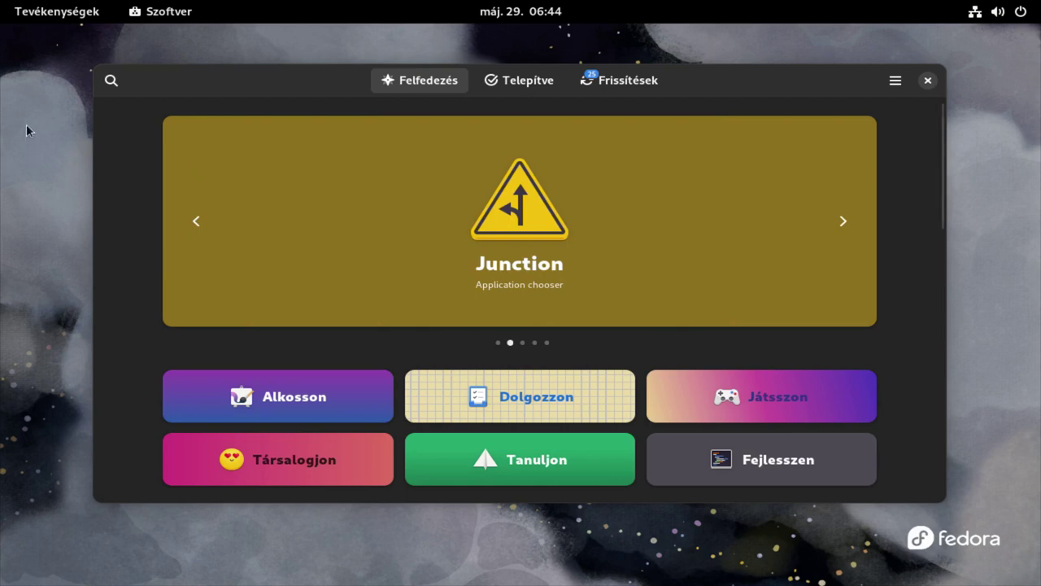
click(106, 82)
text(kmymon)
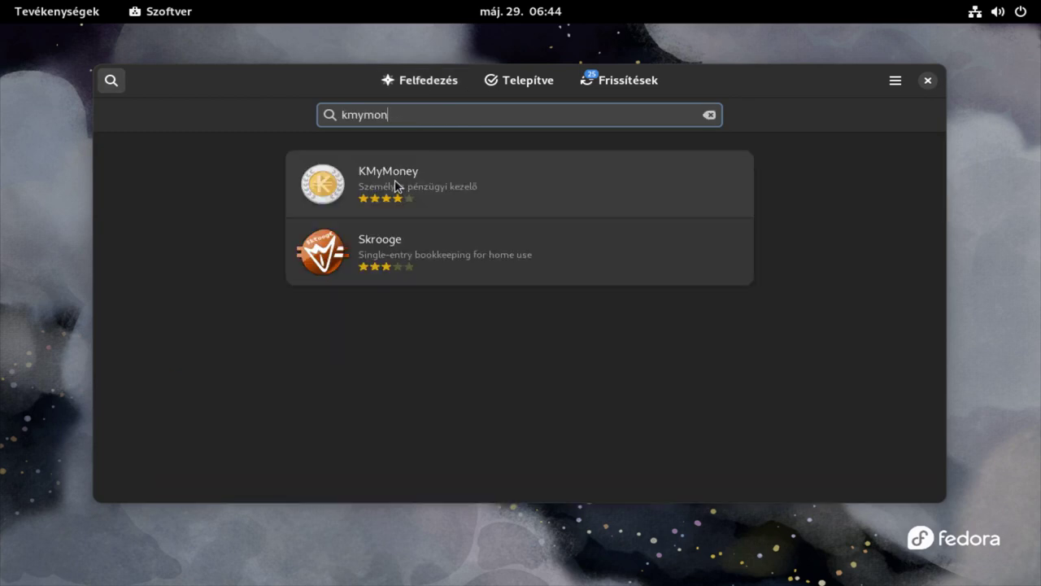
click(392, 178)
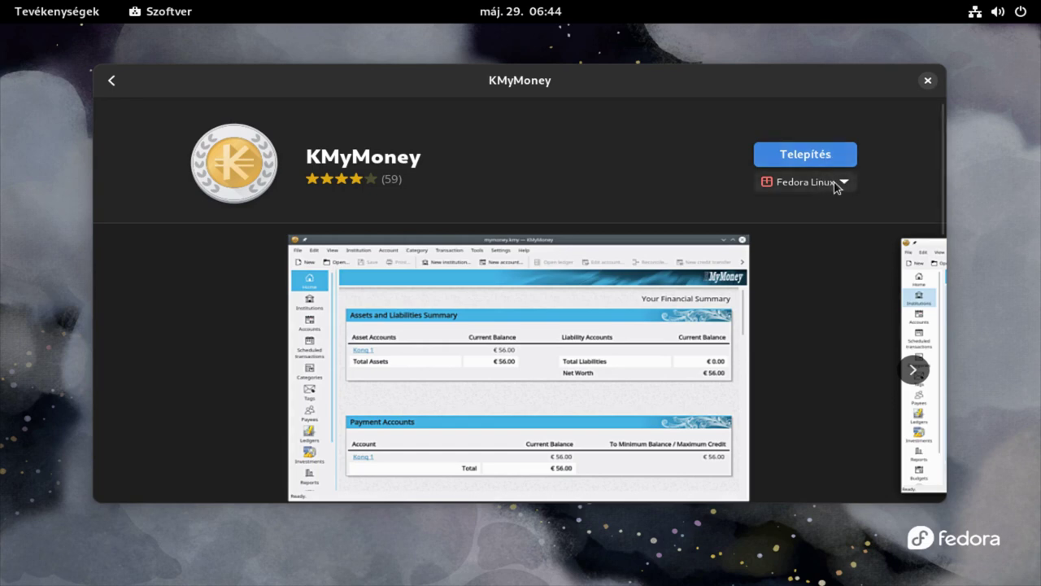
Check the available package sources for KMyMoney, install it from Fedora Linux and maximize the Software window.
click(843, 184)
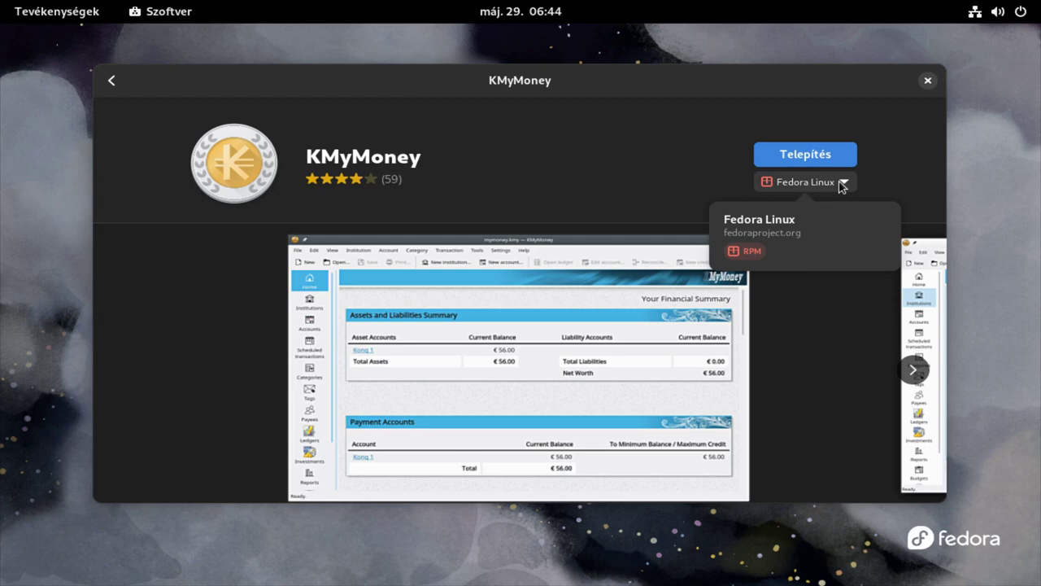
click(582, 166)
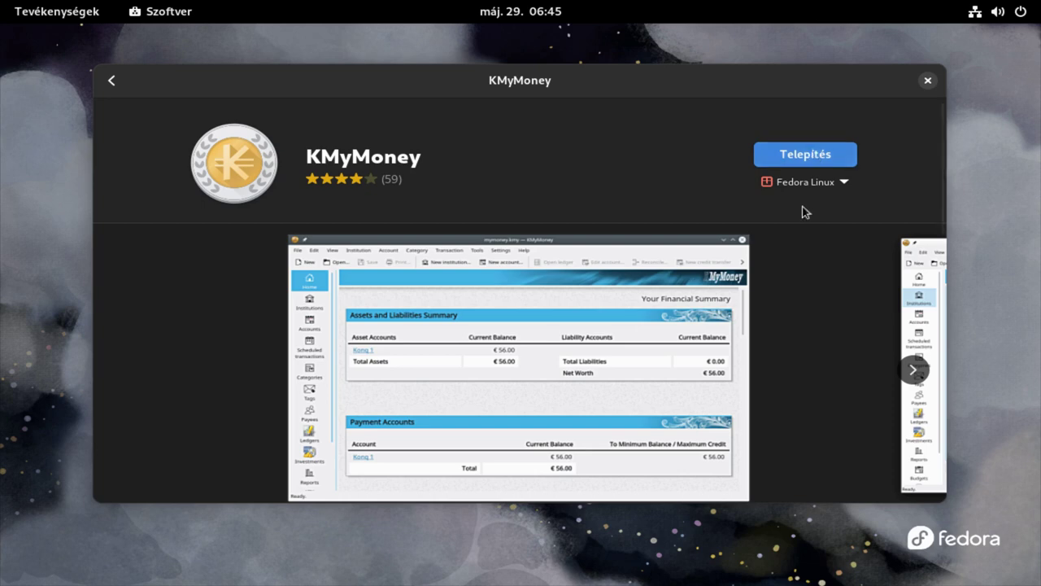
click(787, 157)
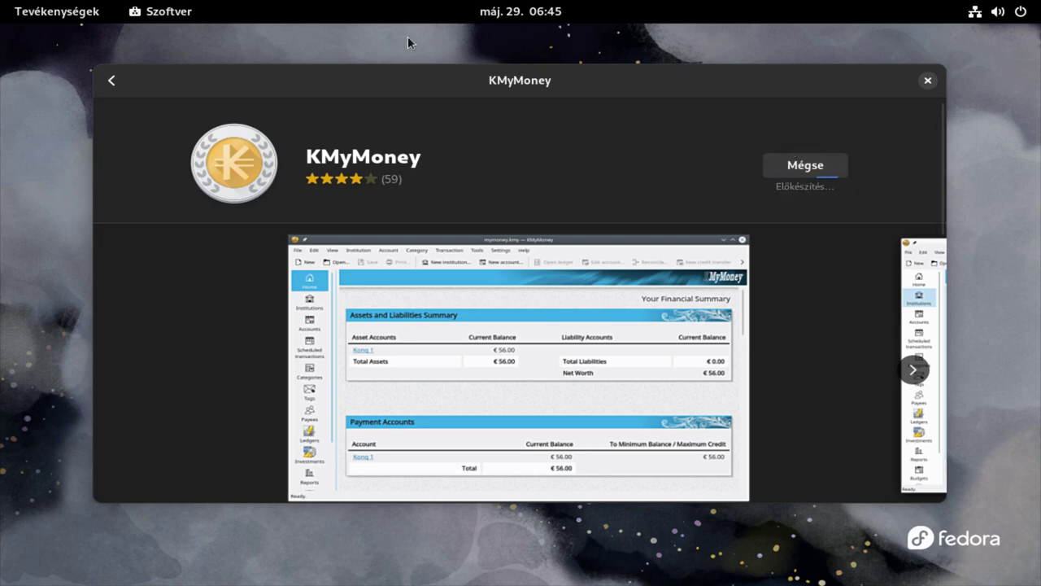
double_click(272, 86)
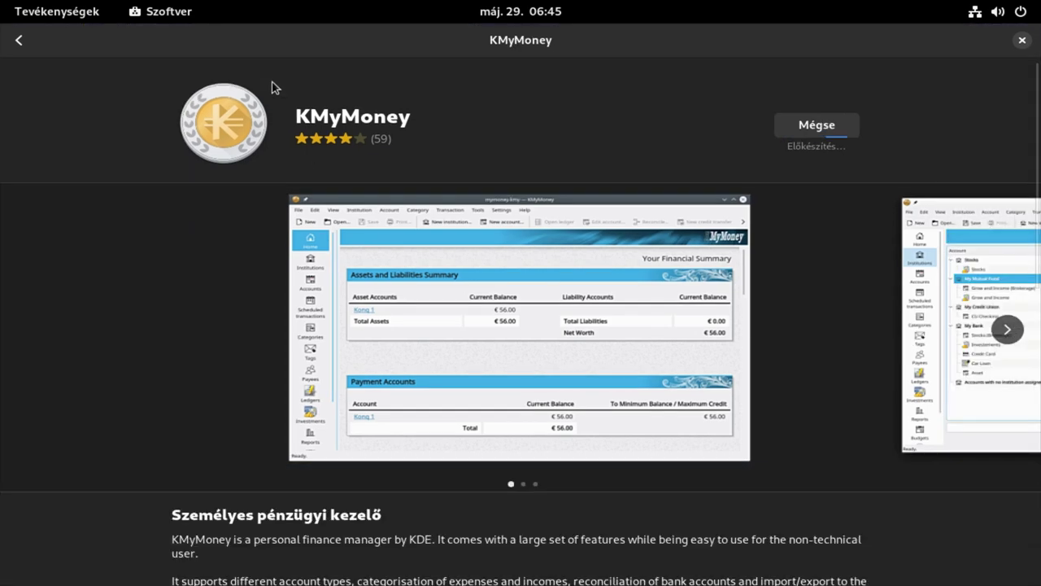
Launch KMyMoney from the installed applications and move its window toward the upper-right part of the desktop.
key(super)
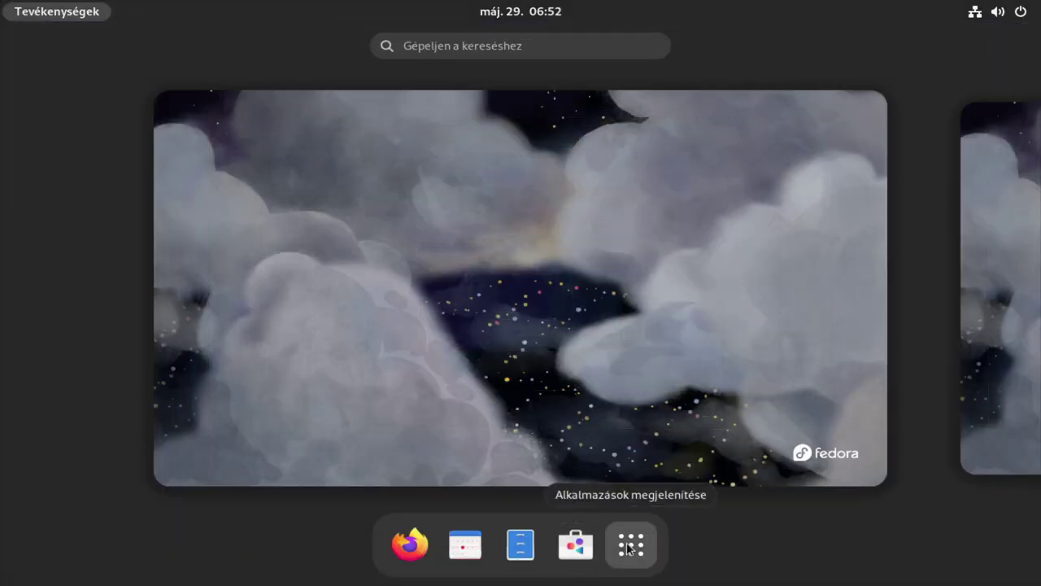
click(610, 554)
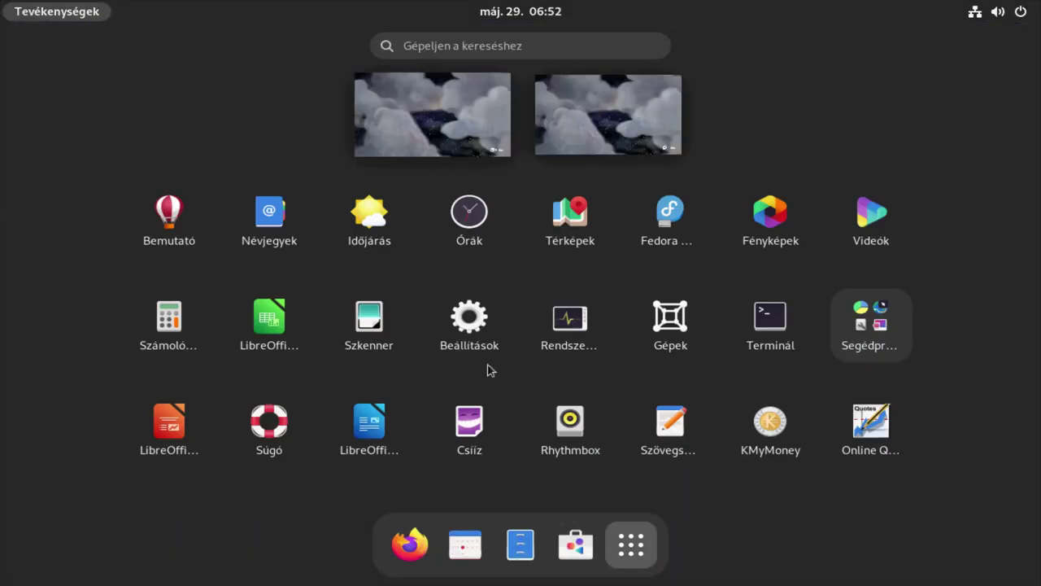
click(762, 436)
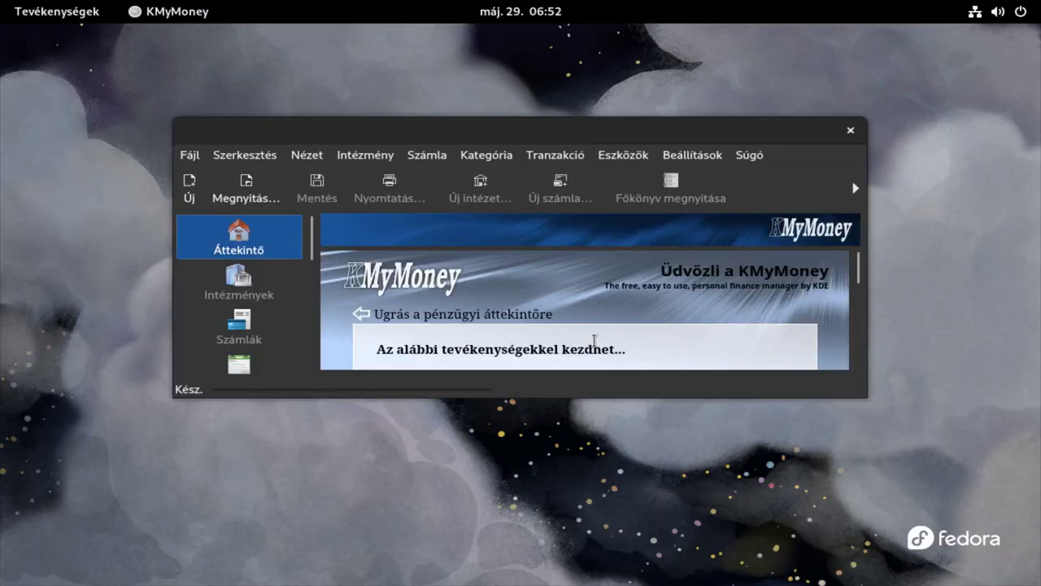
drag(369, 136, 488, 93)
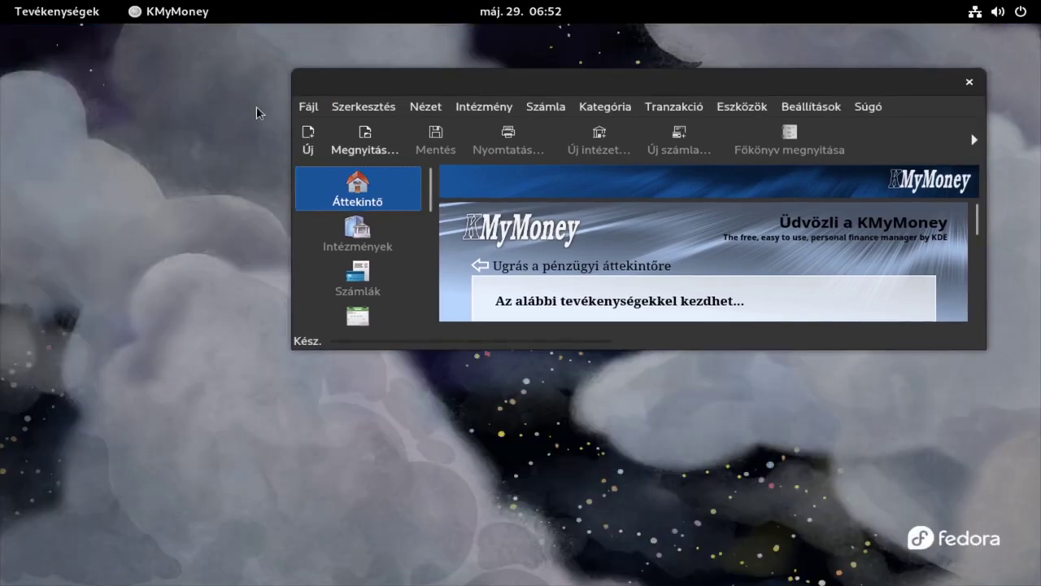
Open a Files window alongside KMyMoney and move it lower so both windows can be compared.
click(70, 20)
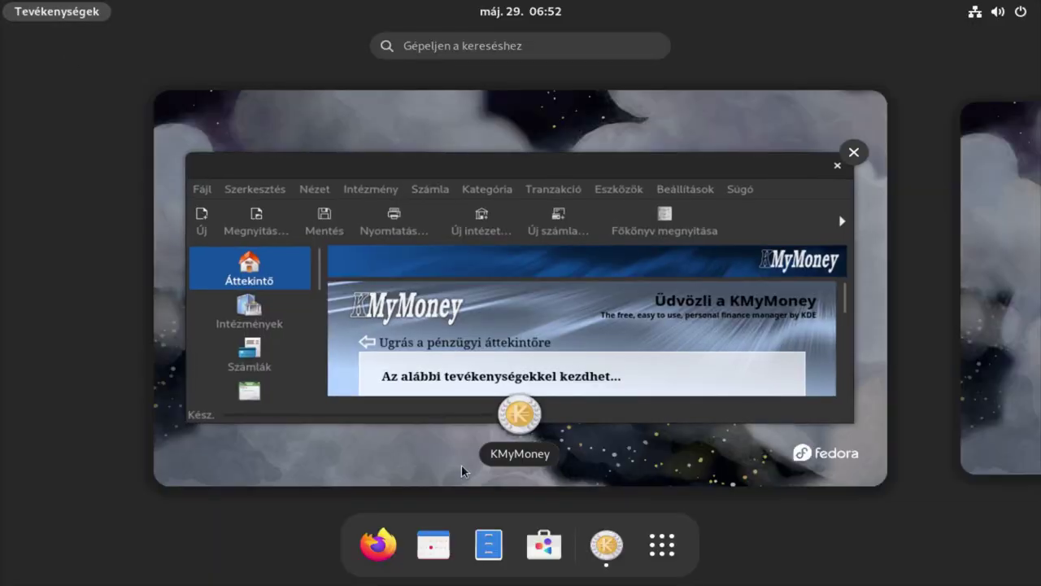
click(488, 544)
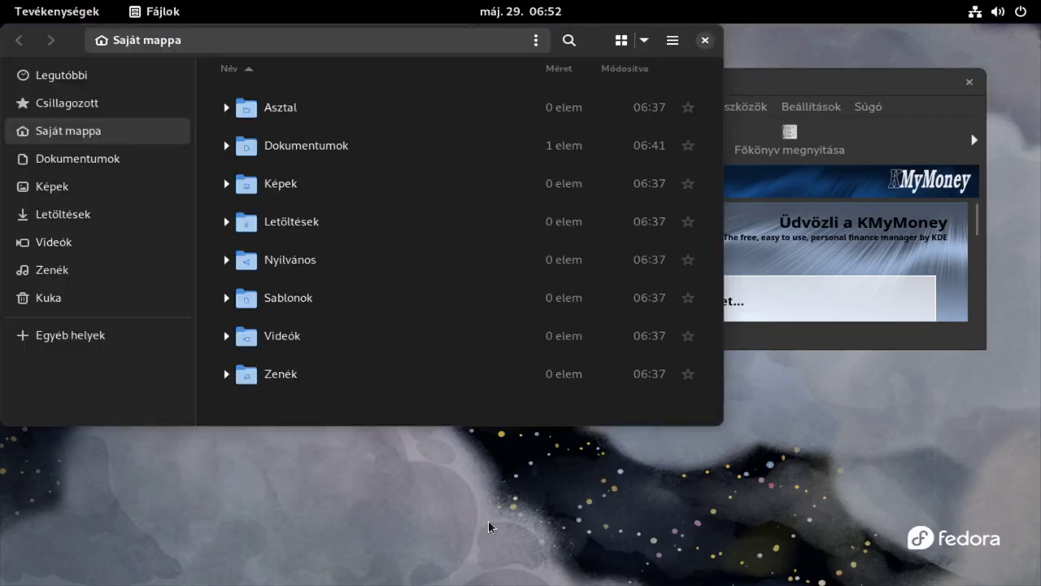
drag(588, 35, 554, 236)
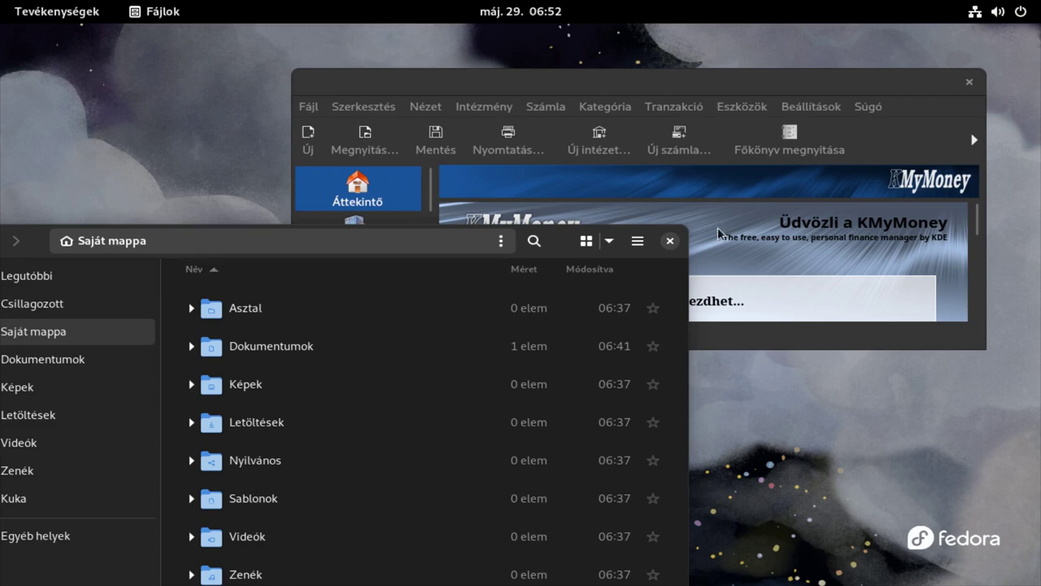
Turn off the dark style (Sötét stílus) in the system's quick settings.
click(997, 13)
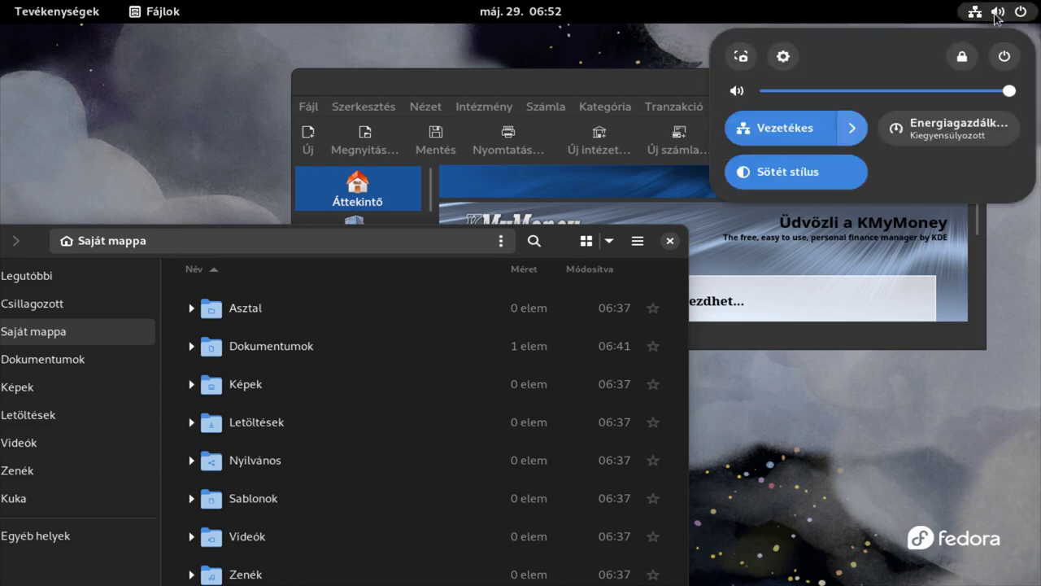
click(769, 187)
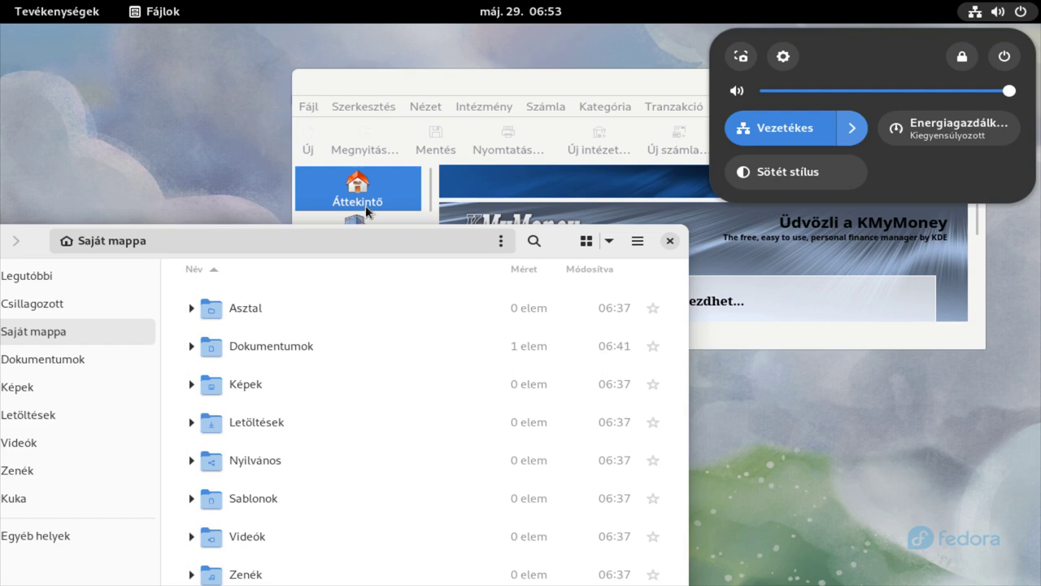
click(664, 240)
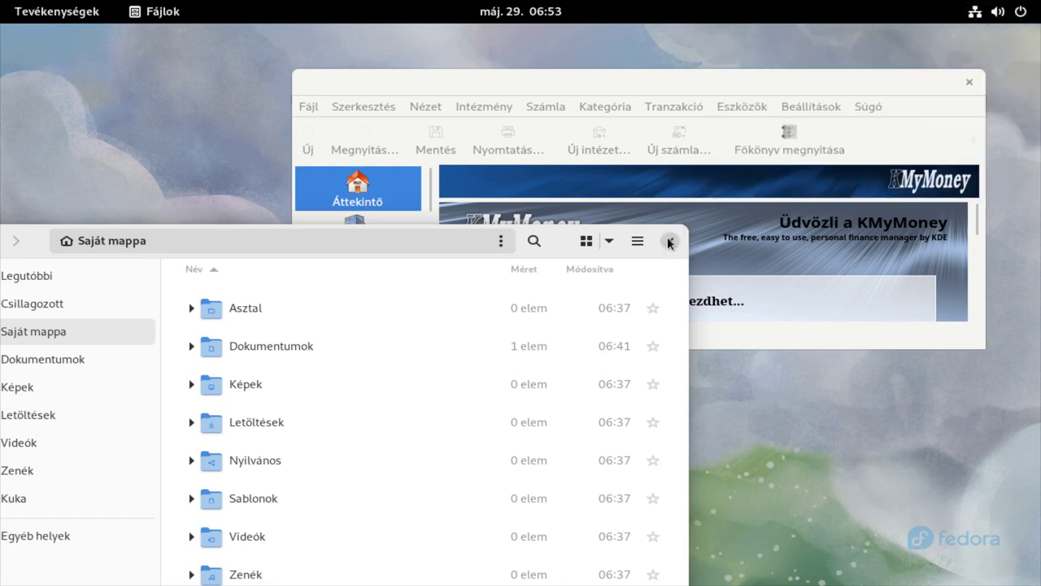
Close the Files window and the KMyMoney window.
click(668, 240)
click(969, 81)
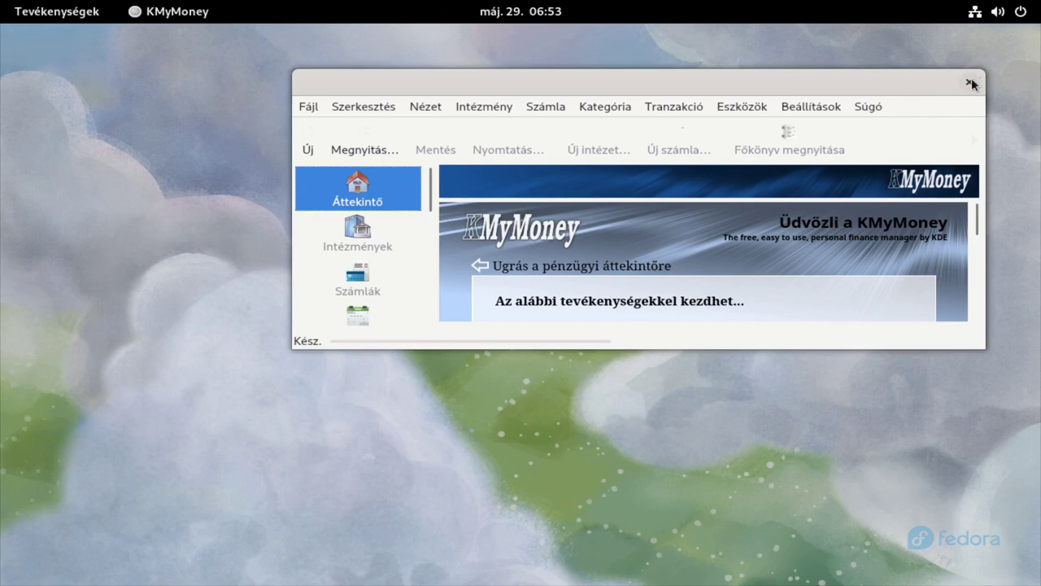
Launch the Videos (Videók) app from the full list of installed applications.
click(46, 18)
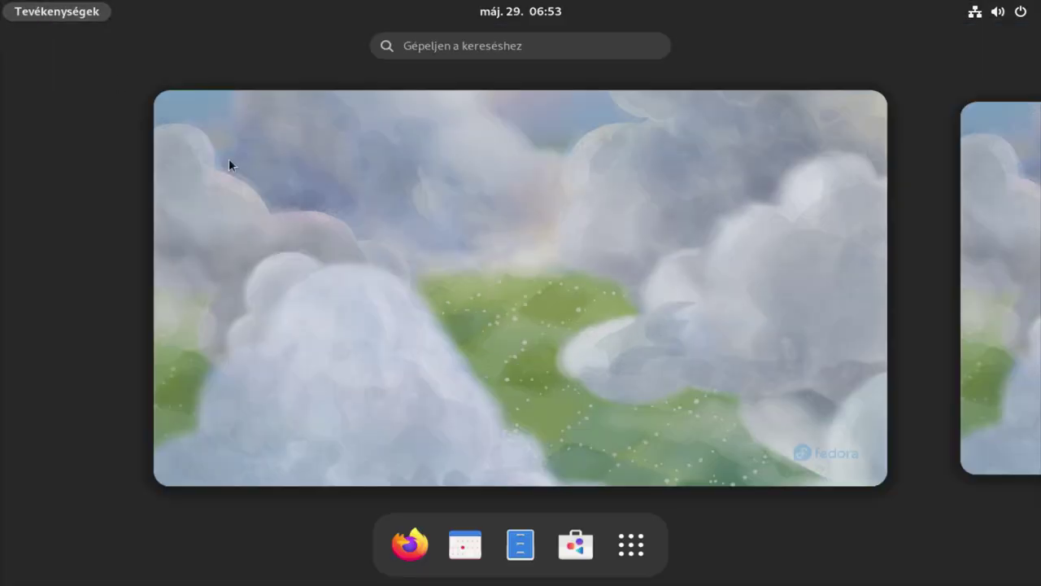
click(630, 545)
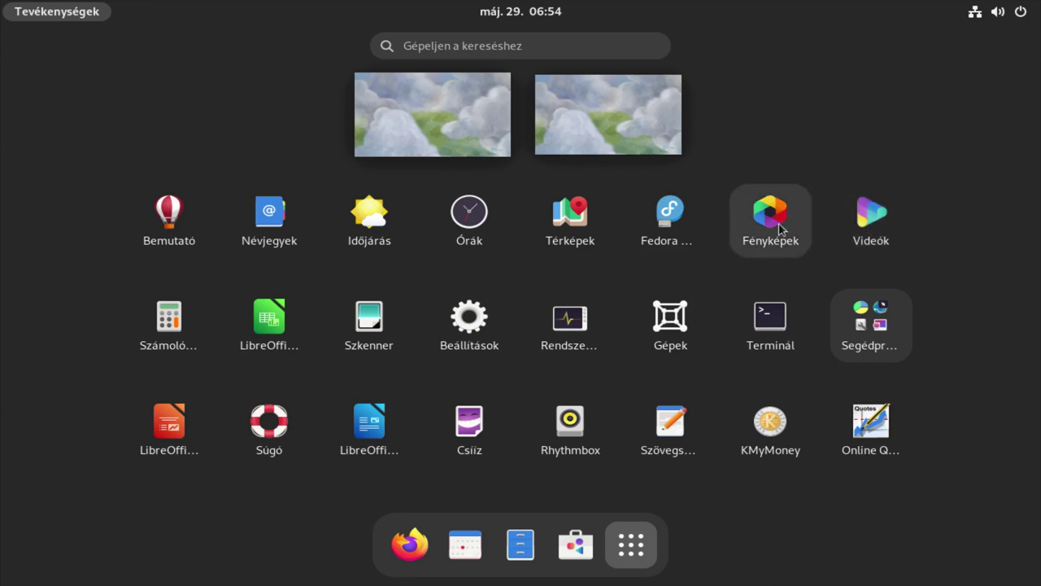
click(864, 218)
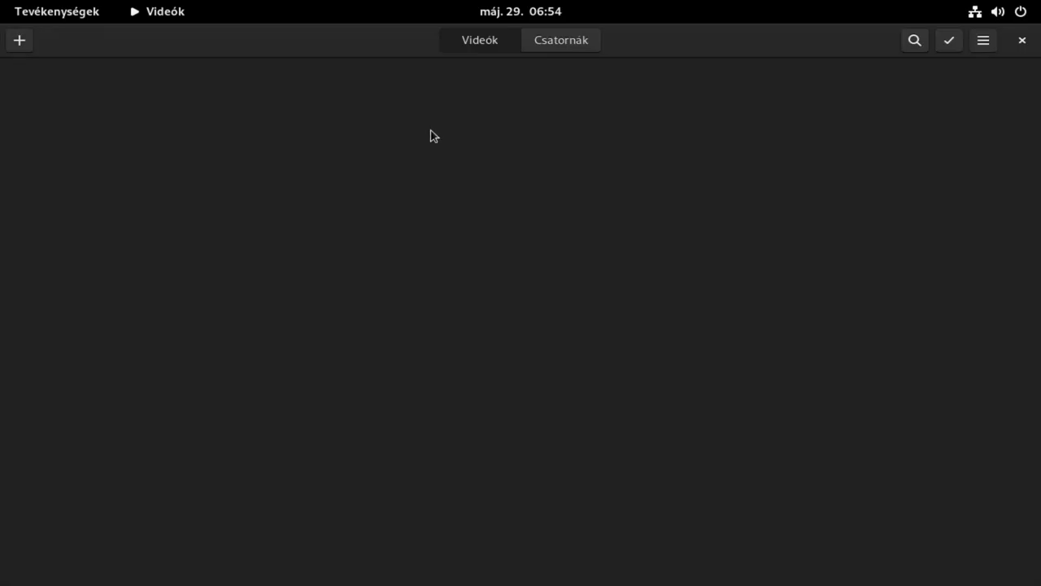
View the help pages of the Videos app, and close both the help window and the app.
click(982, 40)
click(936, 124)
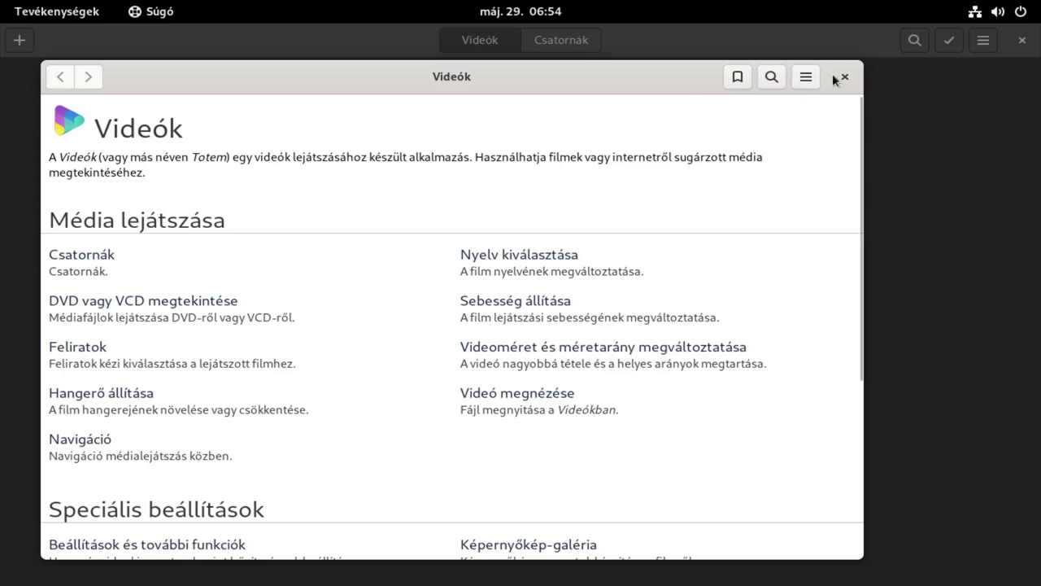
click(846, 74)
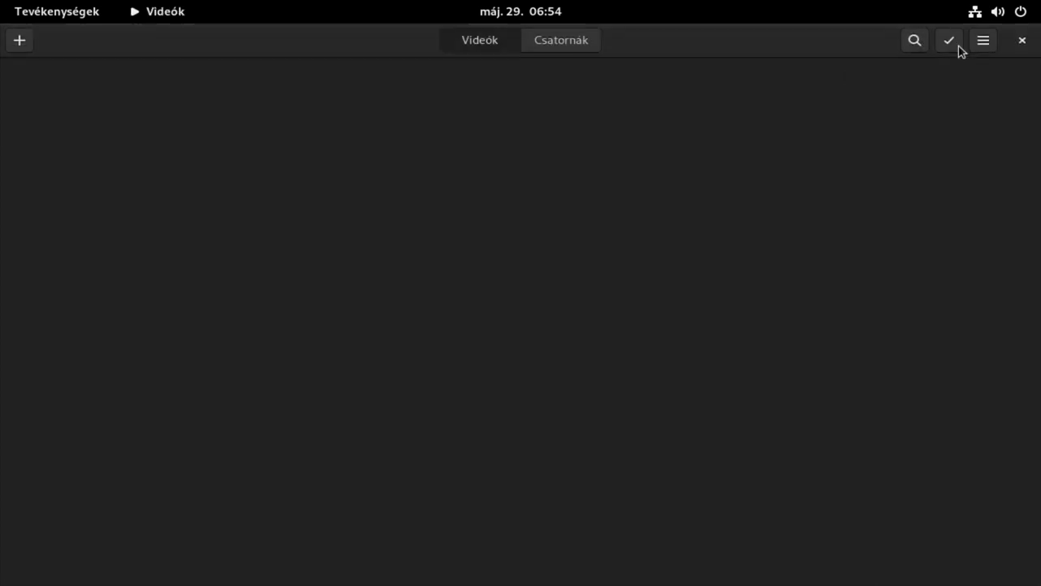
click(1022, 46)
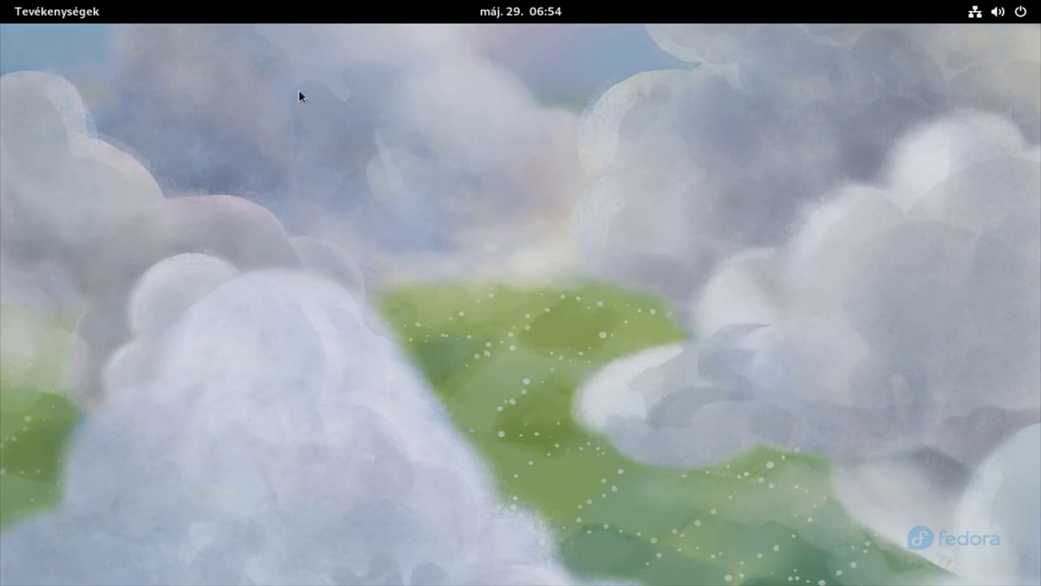
Launch GNOME System Monitor, examine the processes and the resource graphs (Erőforrások), and close it.
click(49, 14)
click(635, 545)
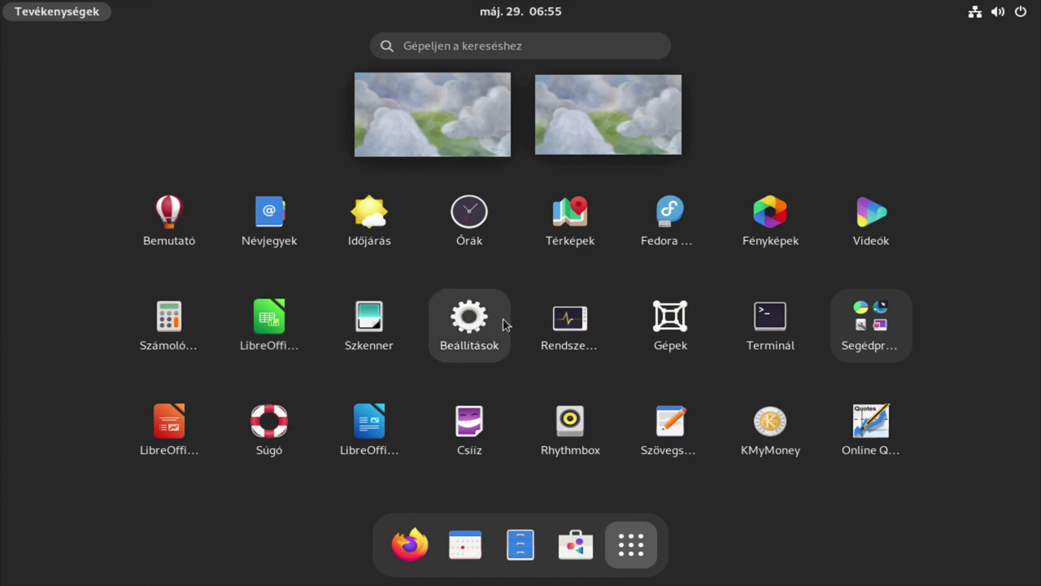
click(565, 318)
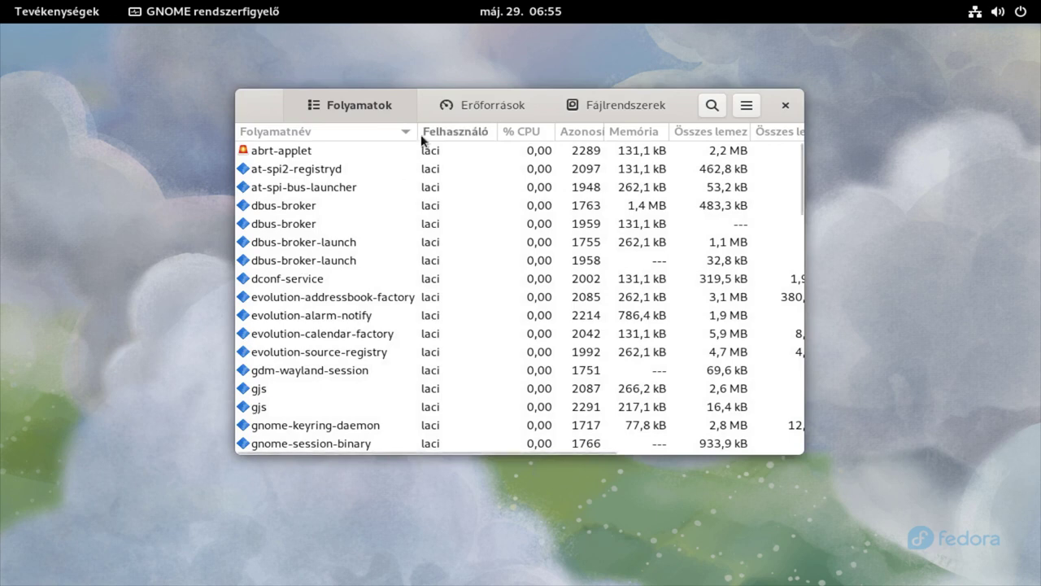
click(495, 102)
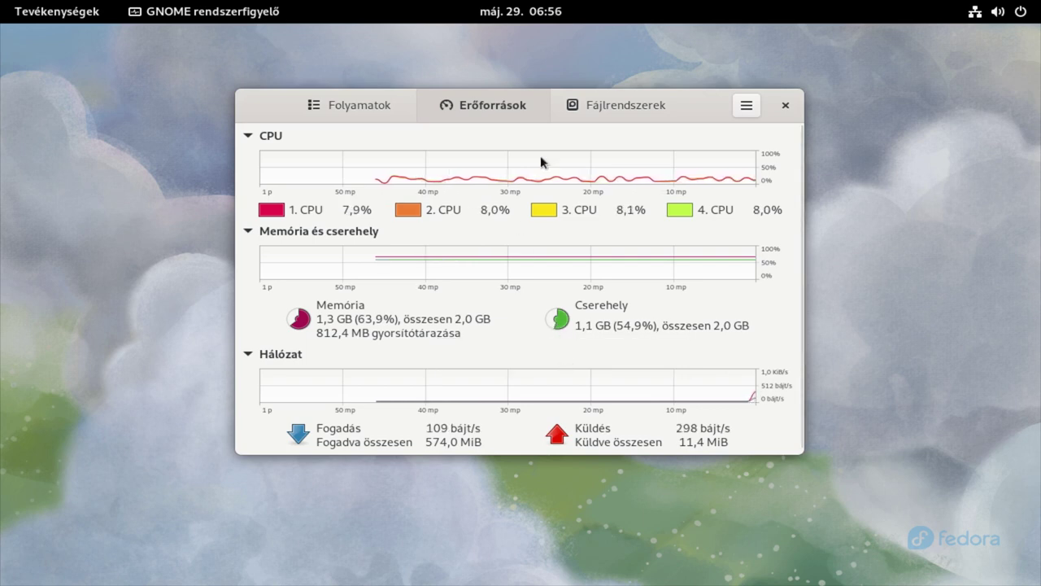
click(782, 103)
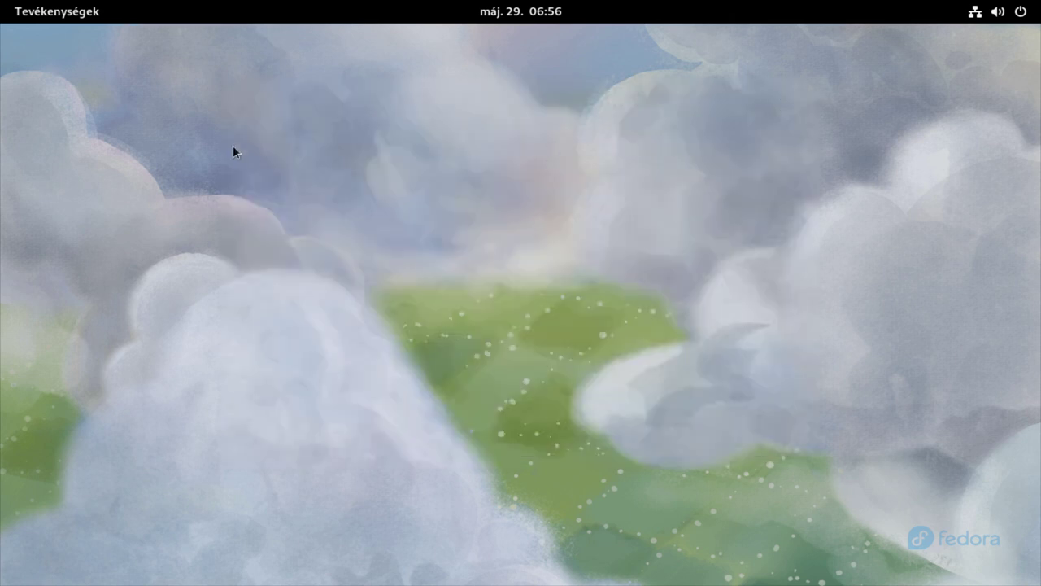
Launch Disks (Lemezek) from the Segédprogramok folder of the application list, look at its devices and close it.
click(69, 20)
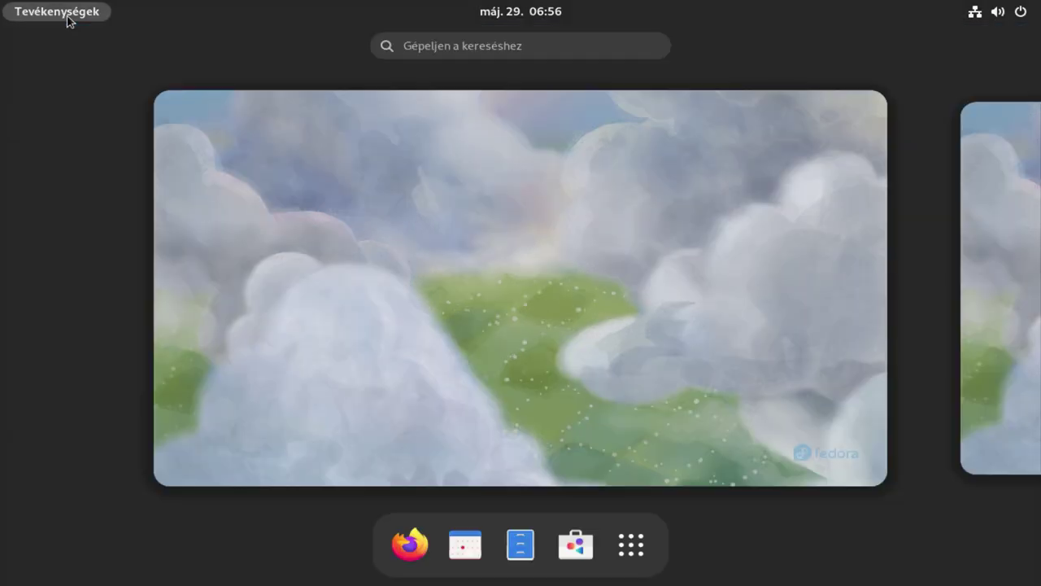
click(633, 547)
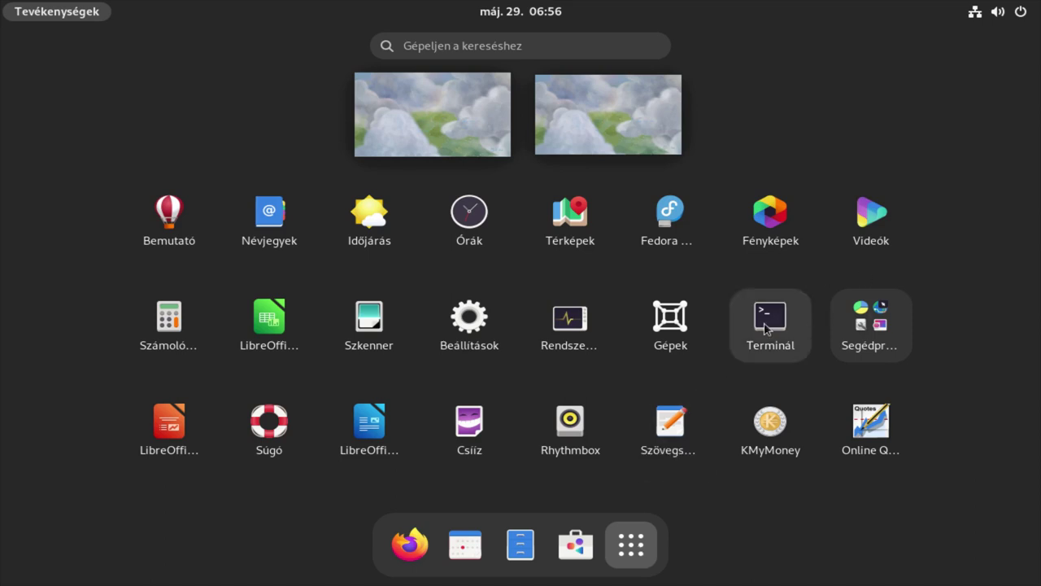
click(881, 324)
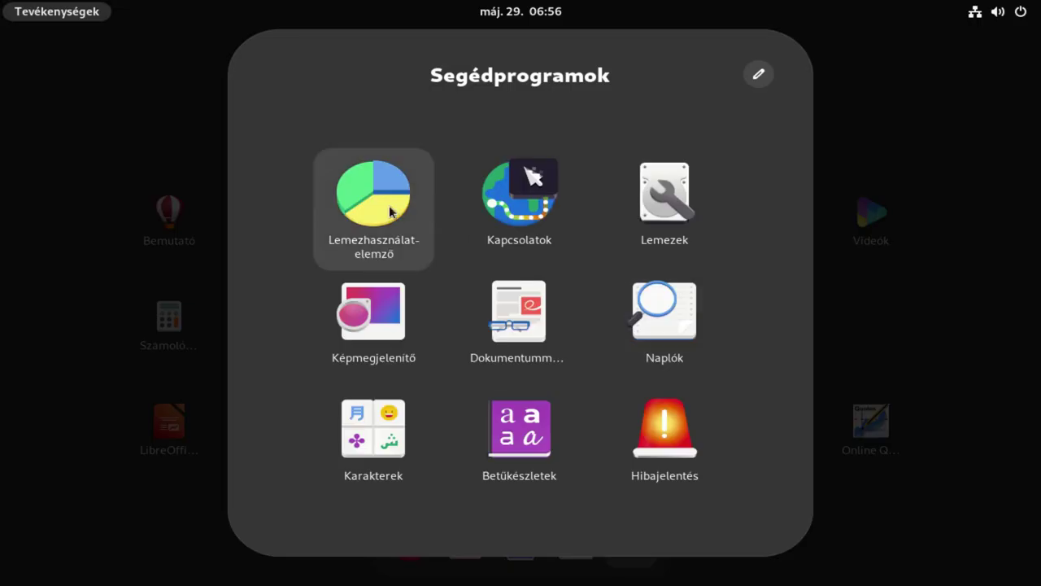
click(704, 213)
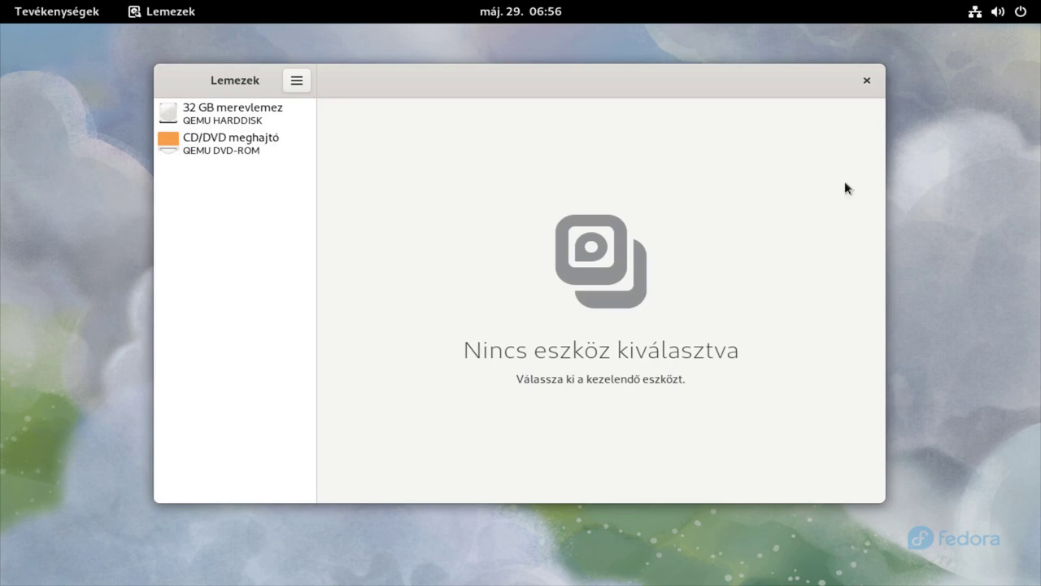
click(866, 81)
Reopen the Segédprogramok folder in the application list to look through the remaining utilities.
click(36, 12)
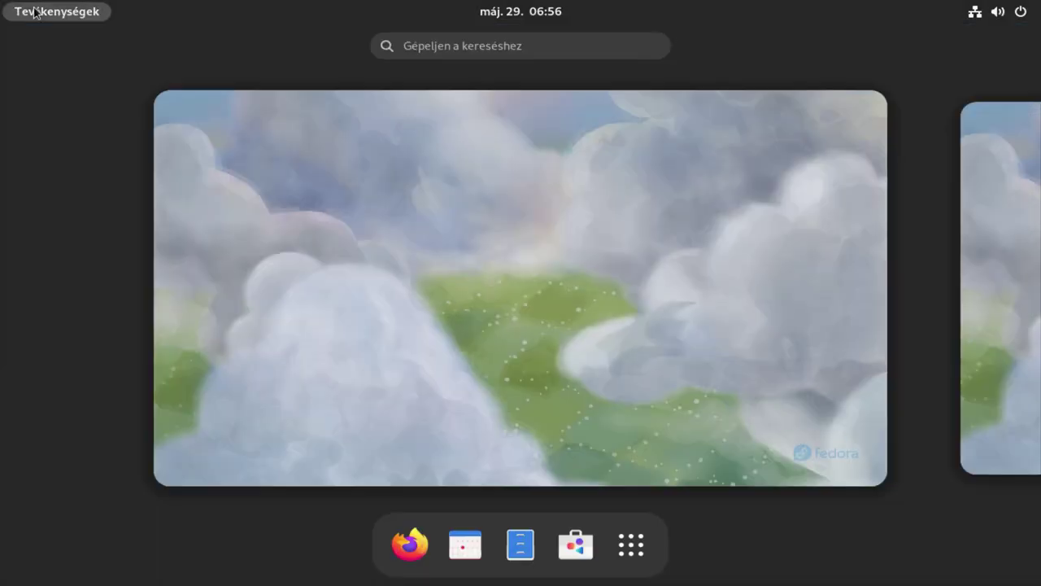
click(631, 544)
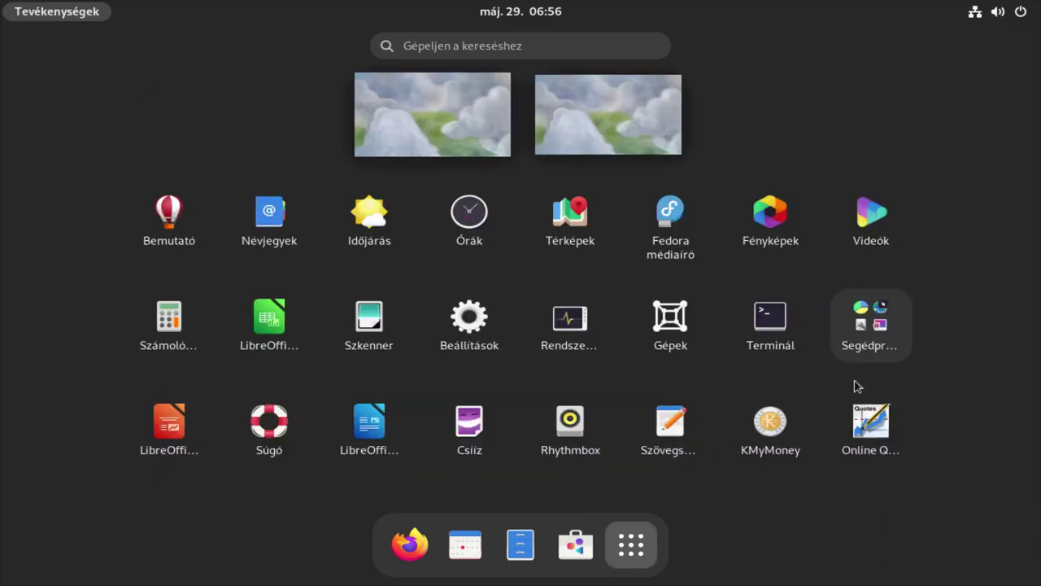
click(870, 350)
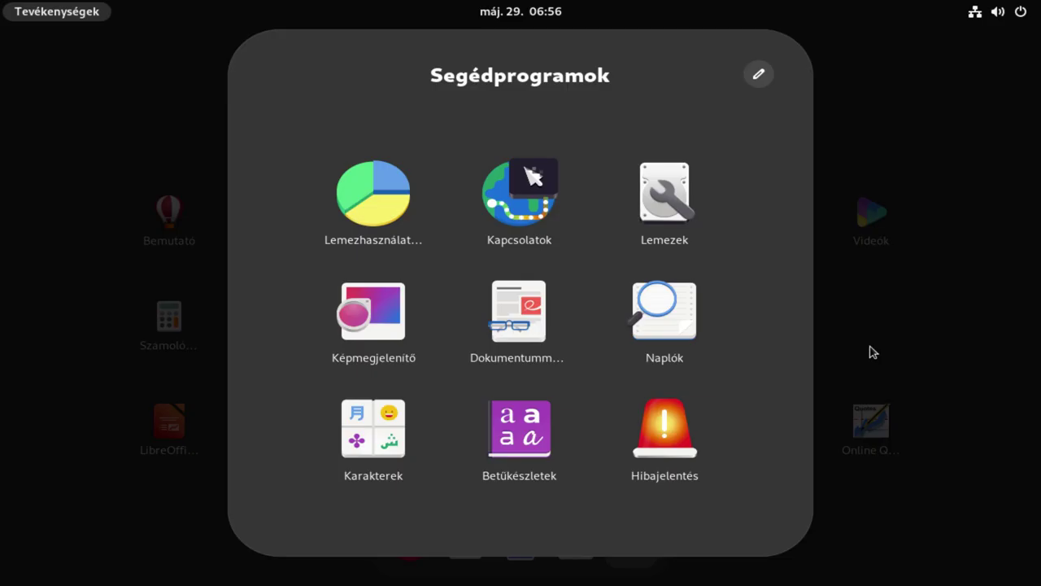